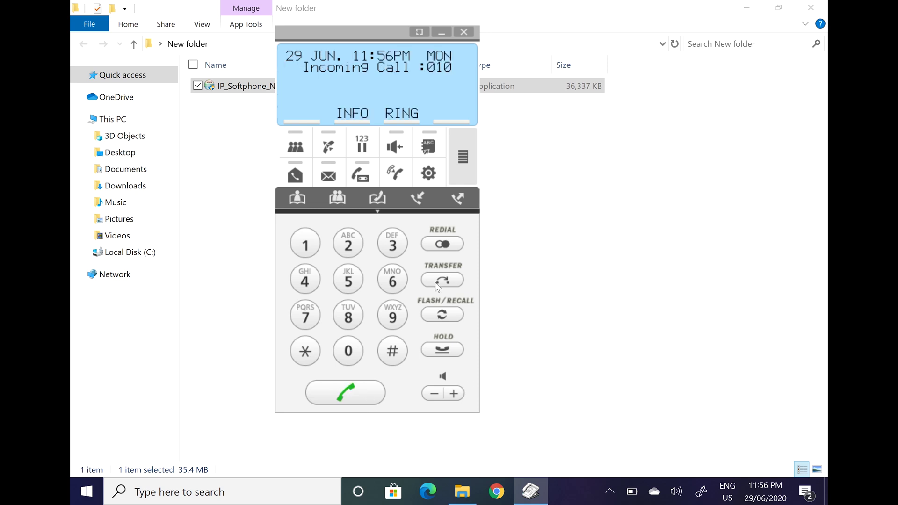
# Step: Show the softphone's call log list
pyautogui.click(418, 198)
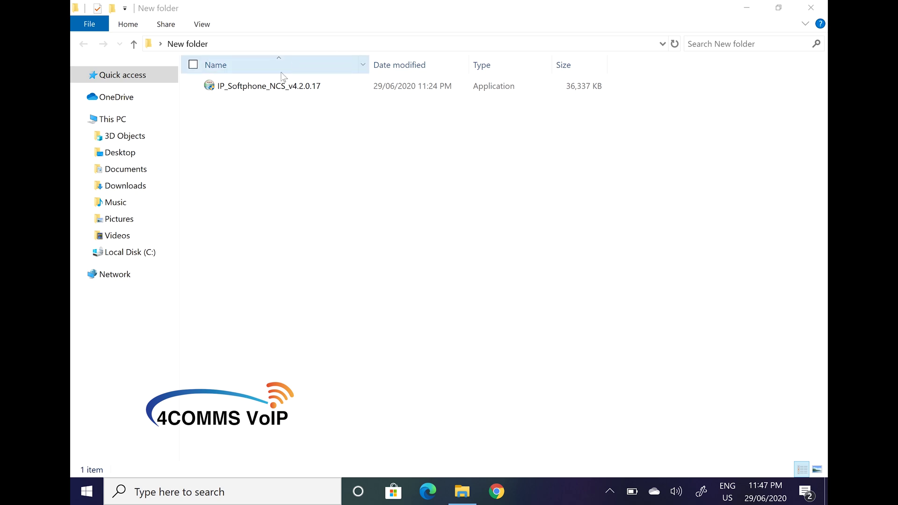
# Step: Run the softphone installer and install Visual C++ 2017 Redistributable (x86) 14.16.27027 first
pyautogui.doubleClick(262, 87)
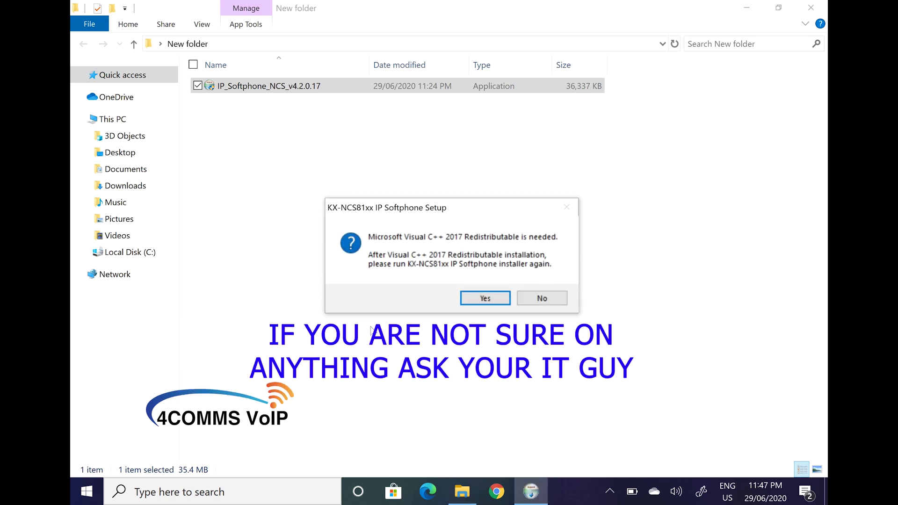
pyautogui.click(494, 299)
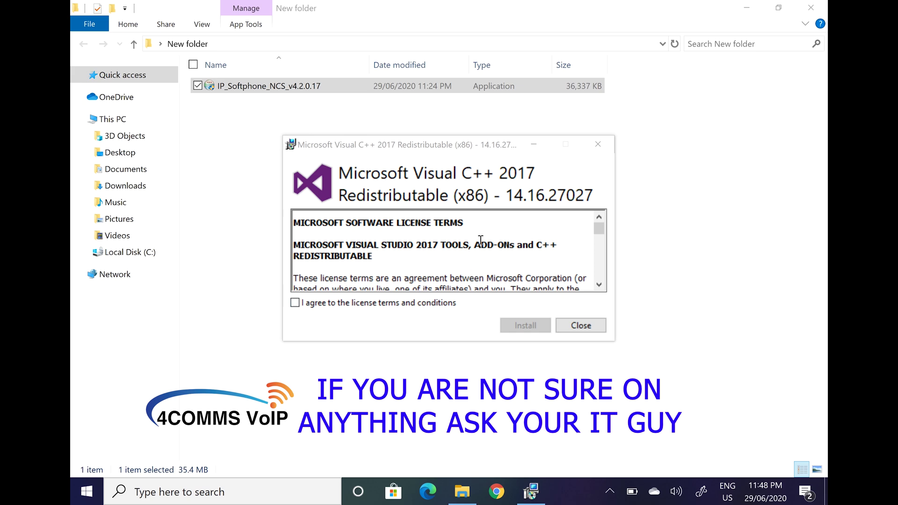
pyautogui.scroll(-1, 480, 242)
pyautogui.scroll(-15, 479, 245)
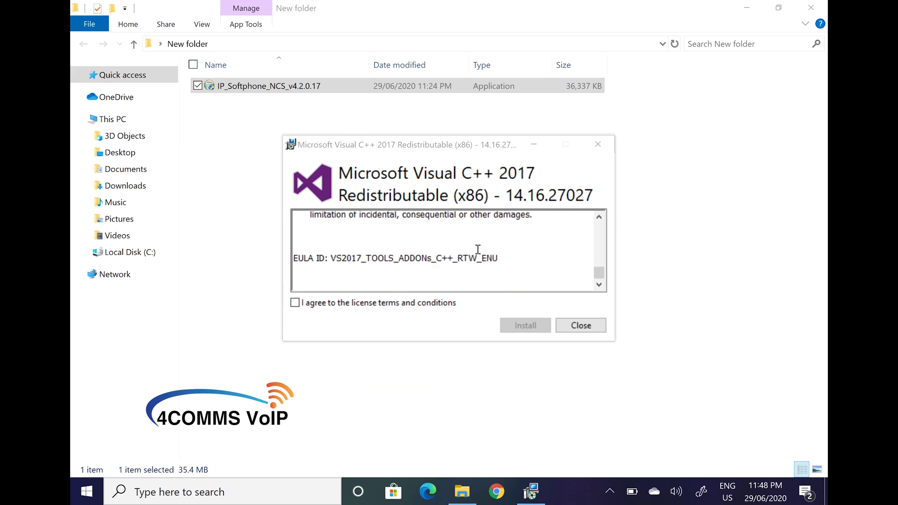
pyautogui.scroll(3, 478, 249)
pyautogui.click(300, 305)
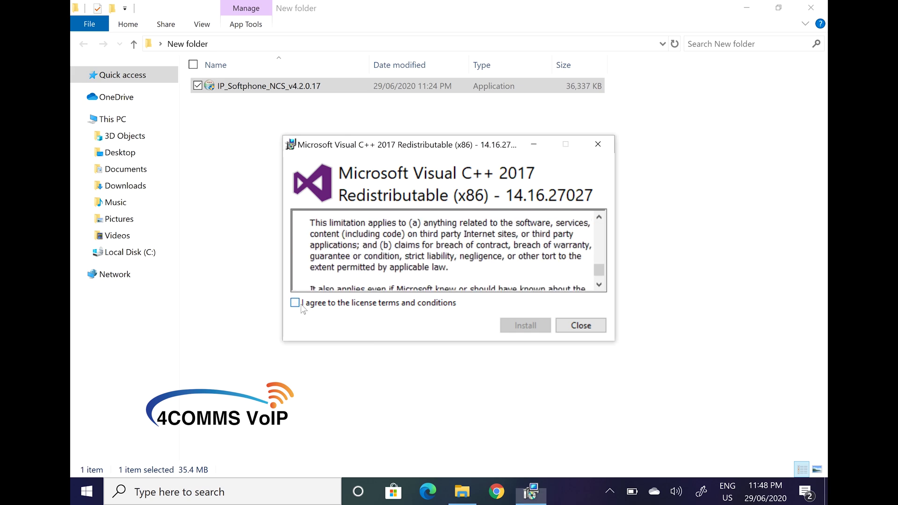
pyautogui.click(510, 324)
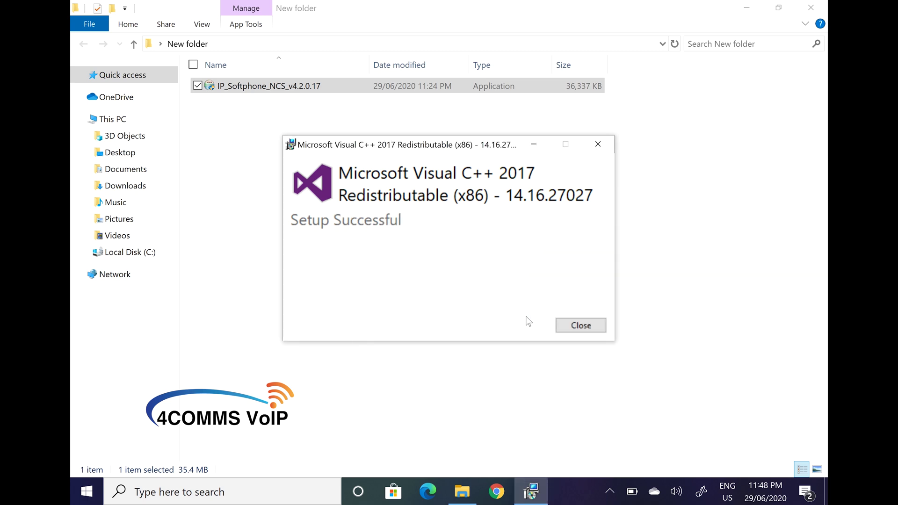
pyautogui.click(578, 324)
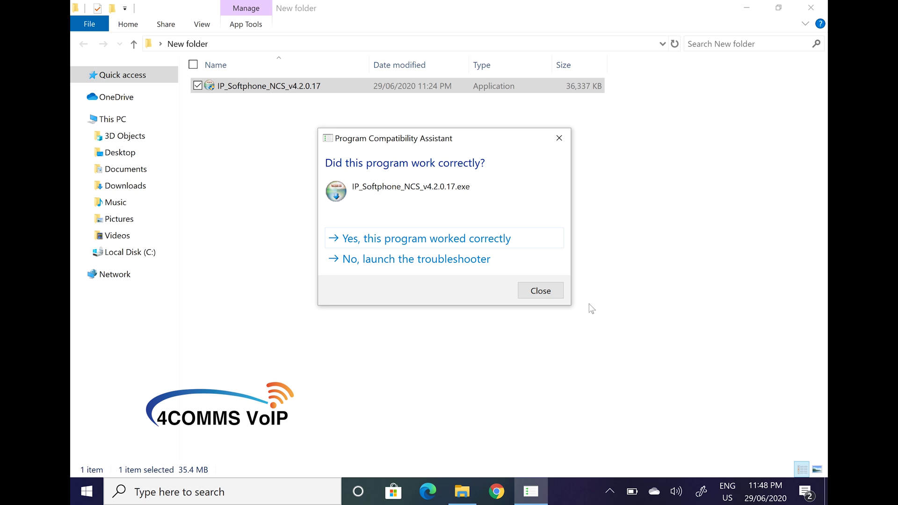
# Step: Dismiss the compatibility prompt as 'worked correctly' and deselect the installer file
pyautogui.click(510, 240)
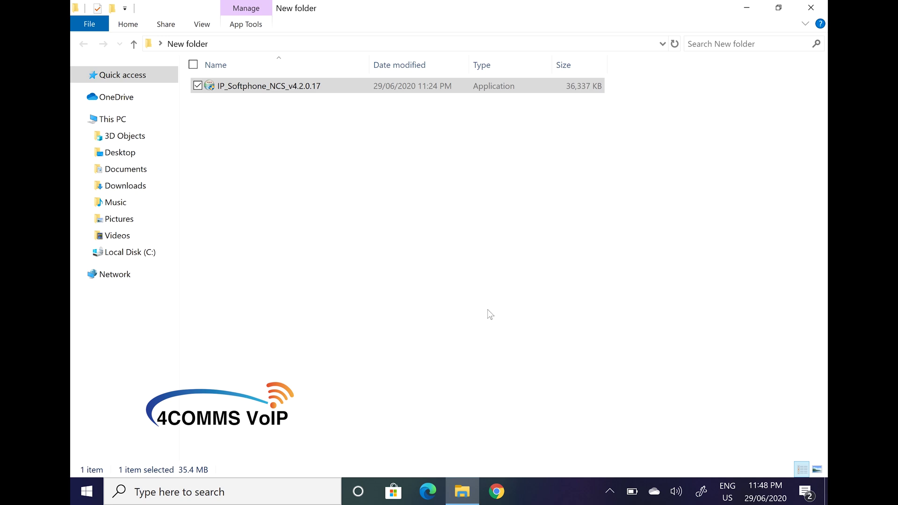
pyautogui.click(475, 210)
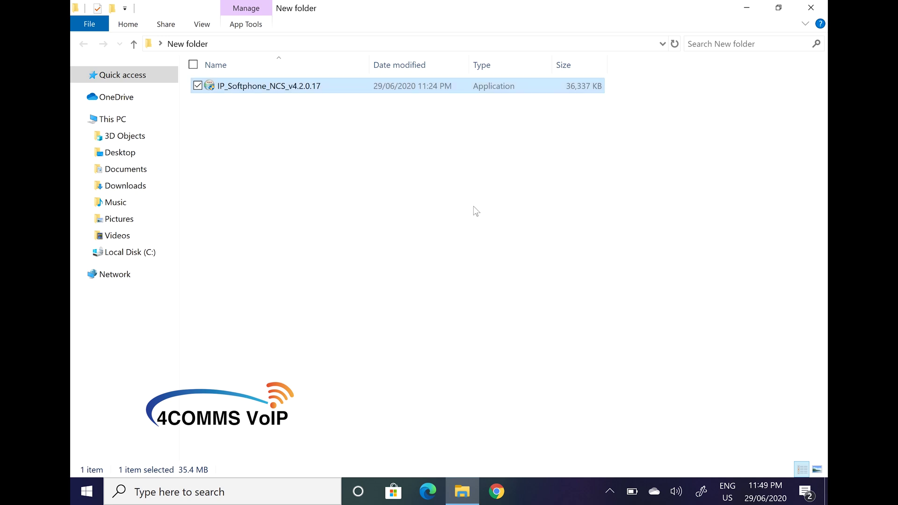
# Step: Install KX-NCS81xx IP Softphone to the default folder, no headset, with 'Load on Windows startup' off
pyautogui.doubleClick(286, 87)
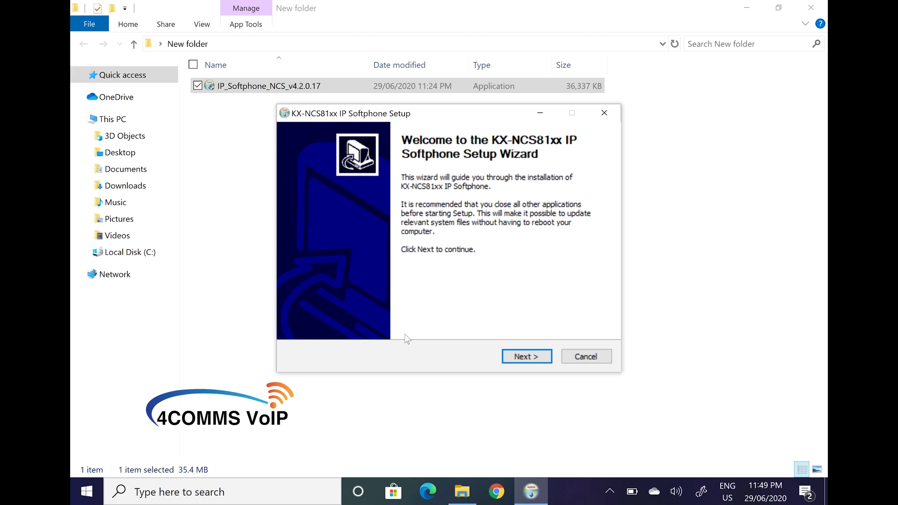
pyautogui.click(514, 357)
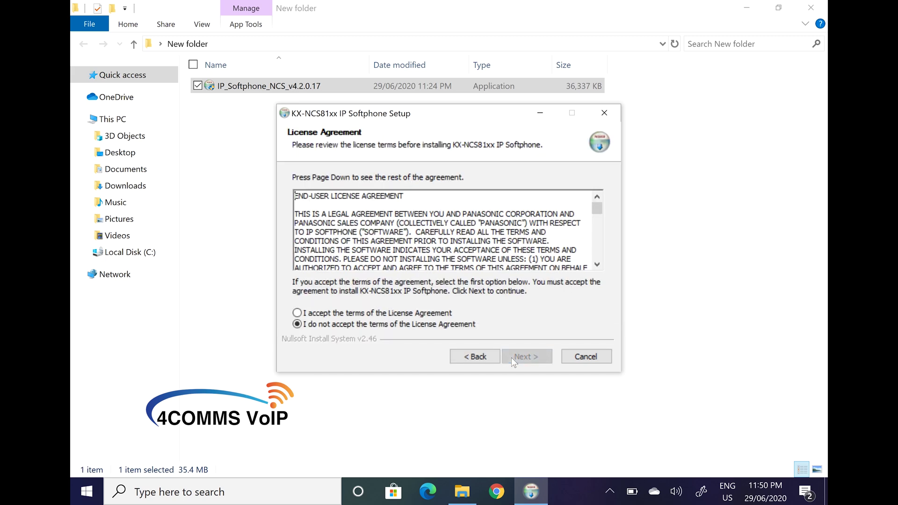
pyautogui.scroll(-6, 428, 229)
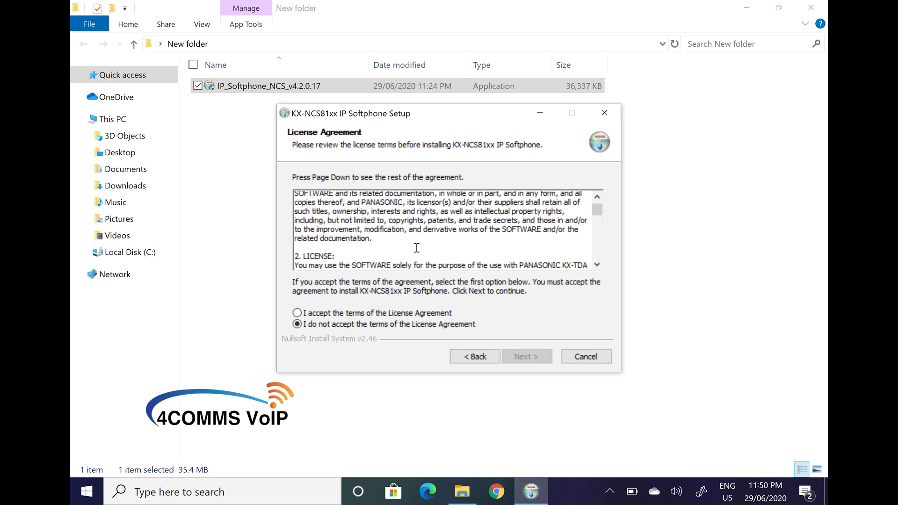
pyautogui.click(375, 314)
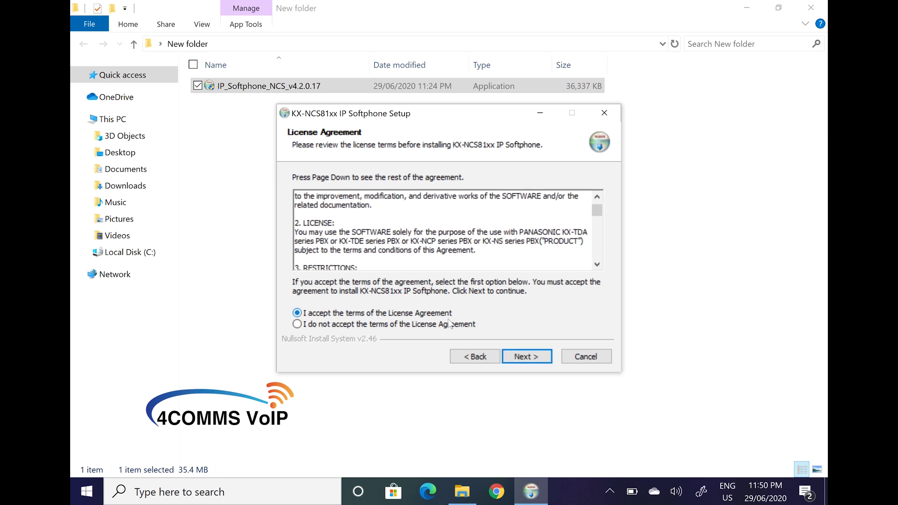
pyautogui.click(522, 355)
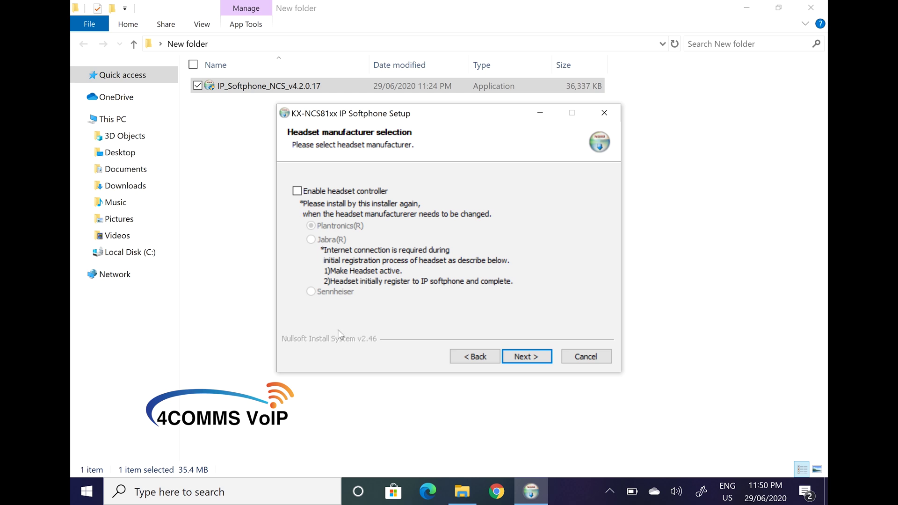
pyautogui.click(532, 354)
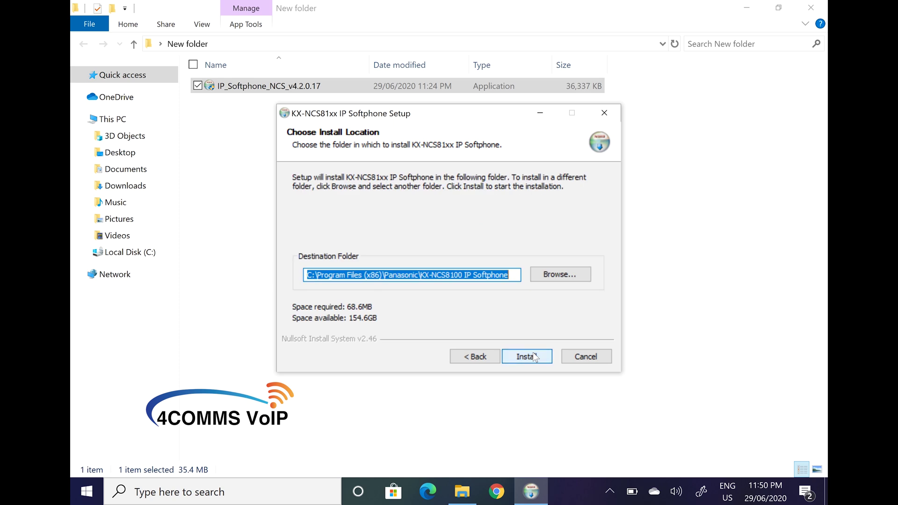
pyautogui.click(532, 356)
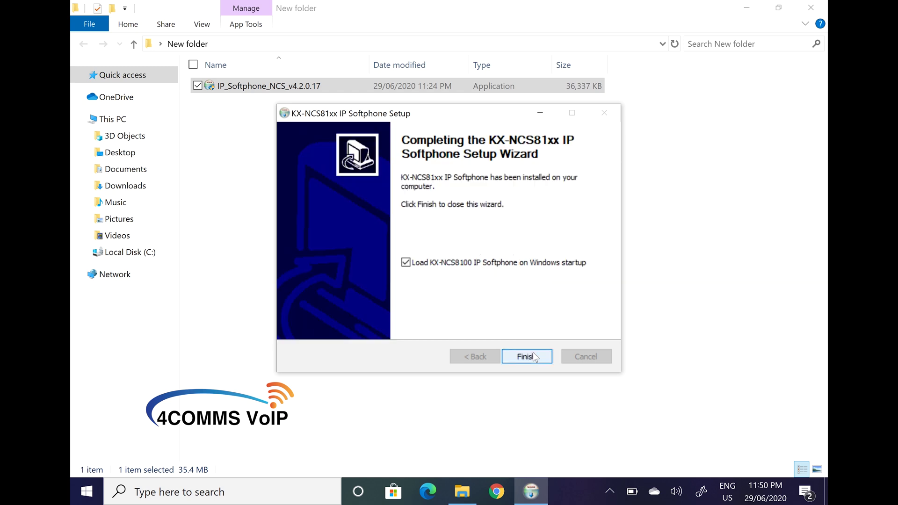
pyautogui.click(492, 264)
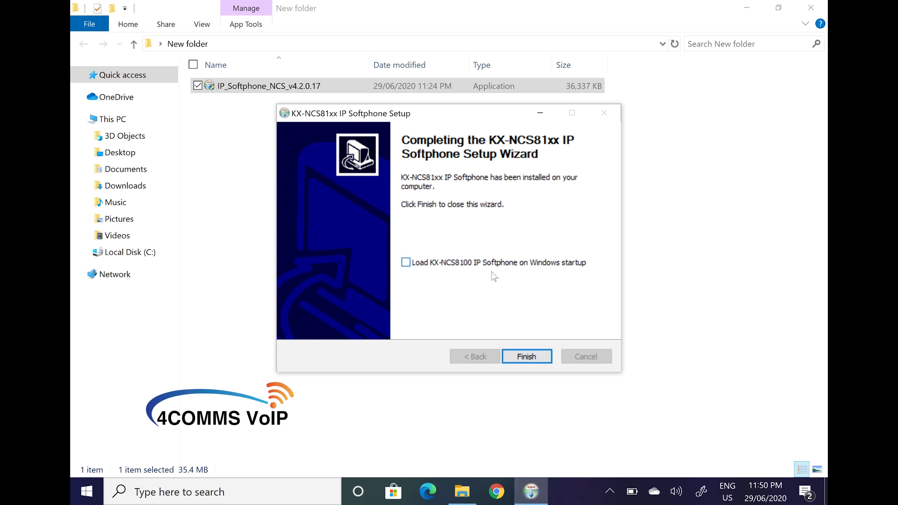
# Step: Finish setup and download and install .NET Framework 3.5 (includes .NET 2.0 and 3.0)
pyautogui.click(526, 357)
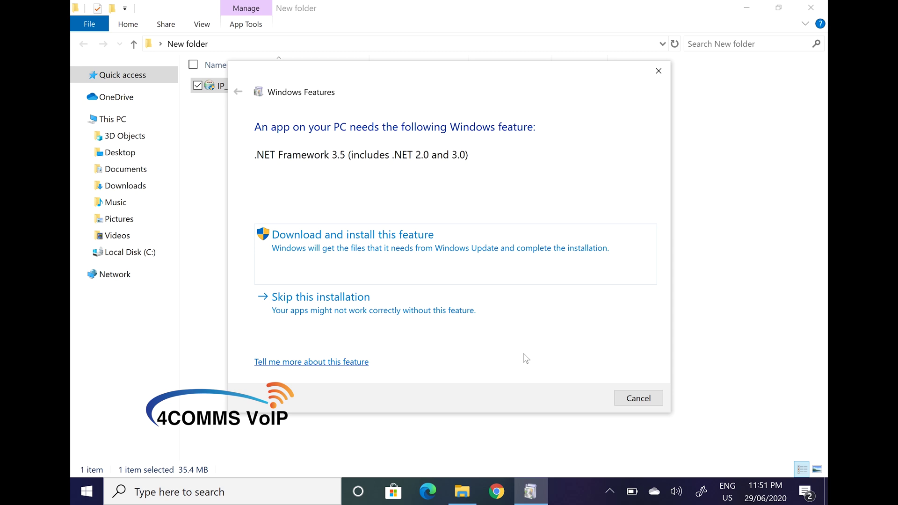
pyautogui.click(348, 236)
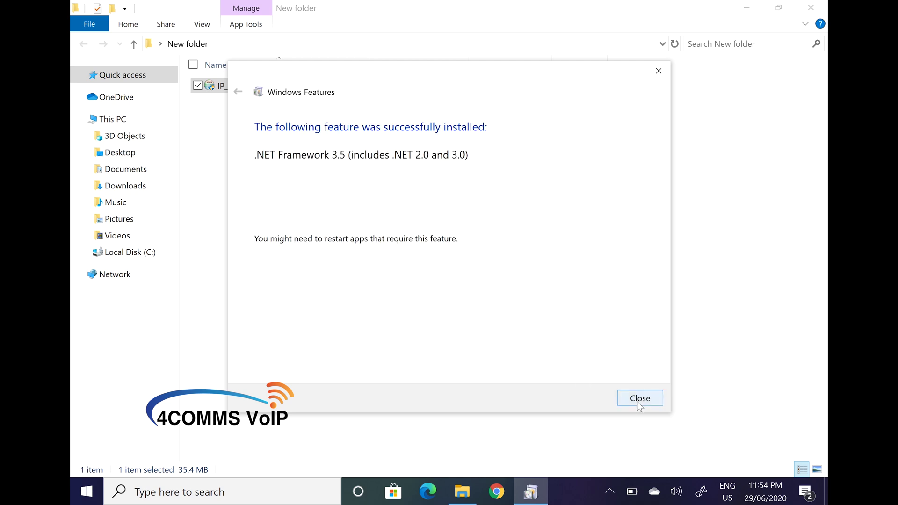
pyautogui.click(637, 399)
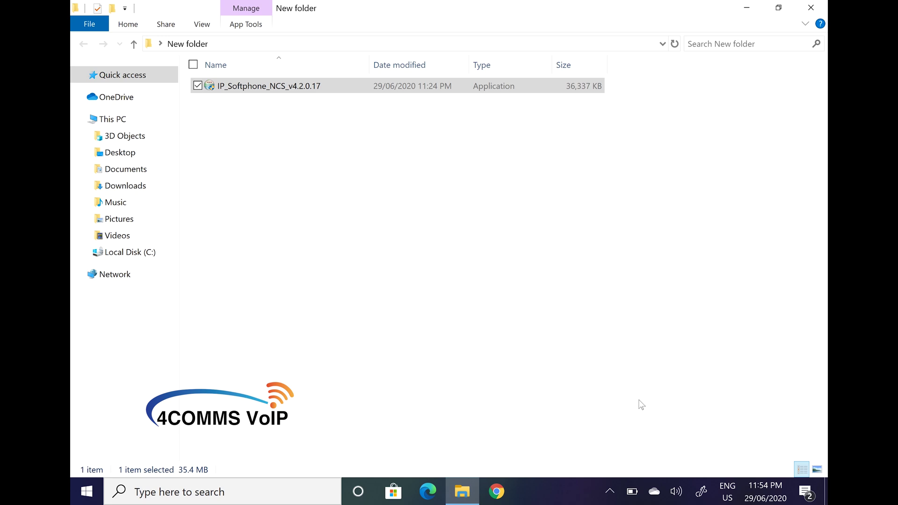
pyautogui.click(87, 491)
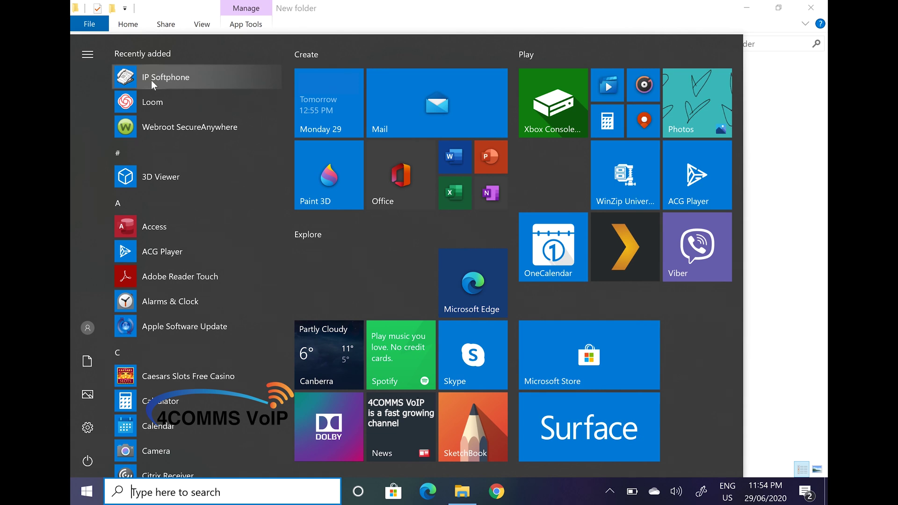
# Step: Launch IP Softphone from the Start menu's Recently added list
pyautogui.click(151, 80)
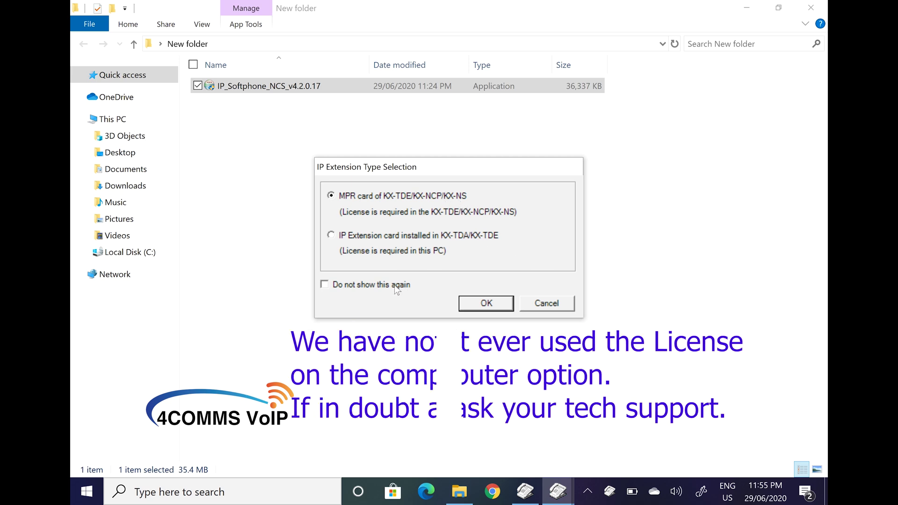
# Step: Choose MPR card extension type without future prompts and paste the PBX card IP over 192.168.0.1
pyautogui.click(324, 286)
pyautogui.click(490, 306)
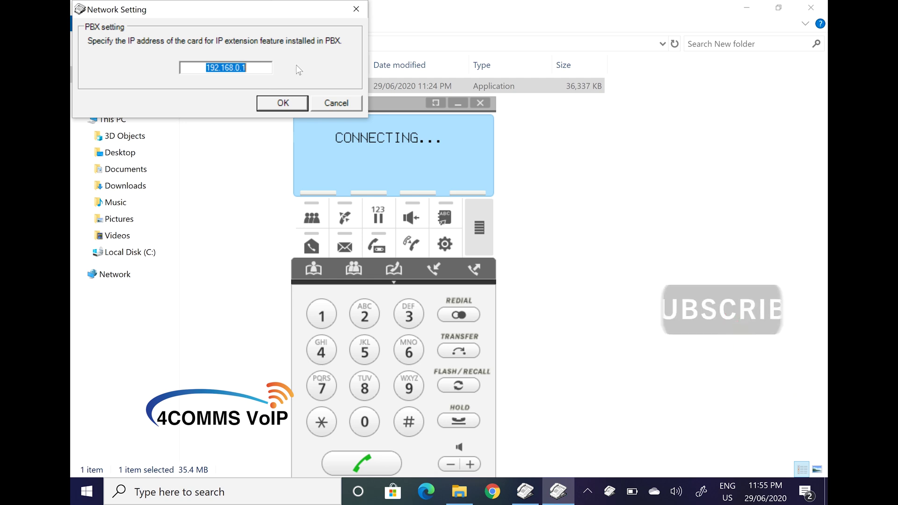
pyautogui.press('BackSpace')
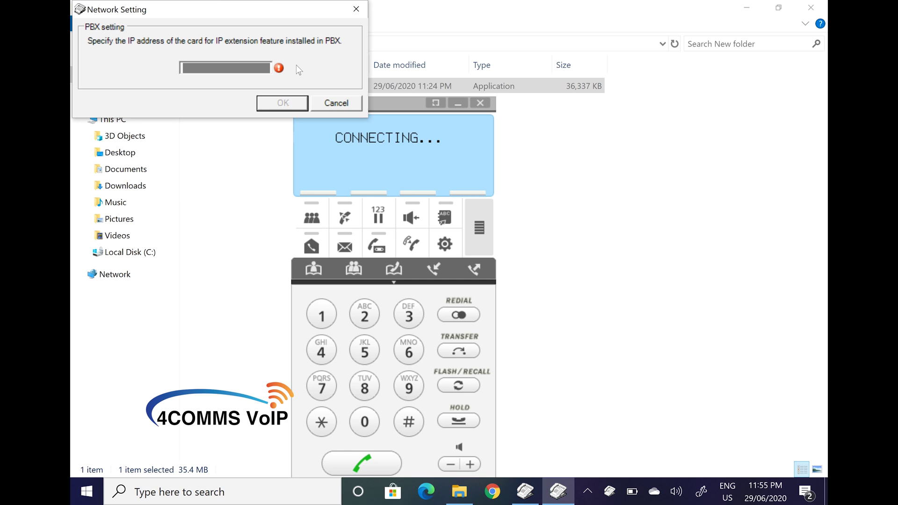
pyautogui.hotkey('ctrl', 'v')
# Step: Confirm the network setting, allow firewall access on private networks, and show the line keys panel
pyautogui.click(282, 104)
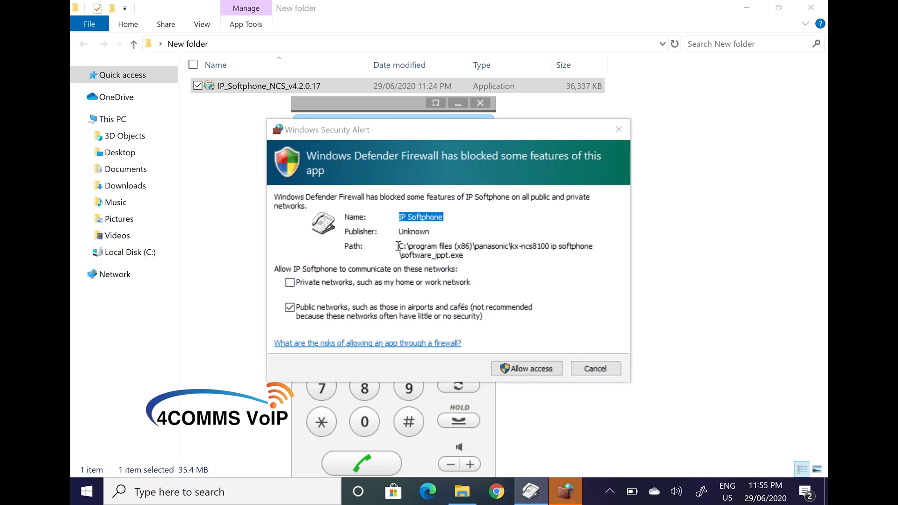
pyautogui.click(298, 284)
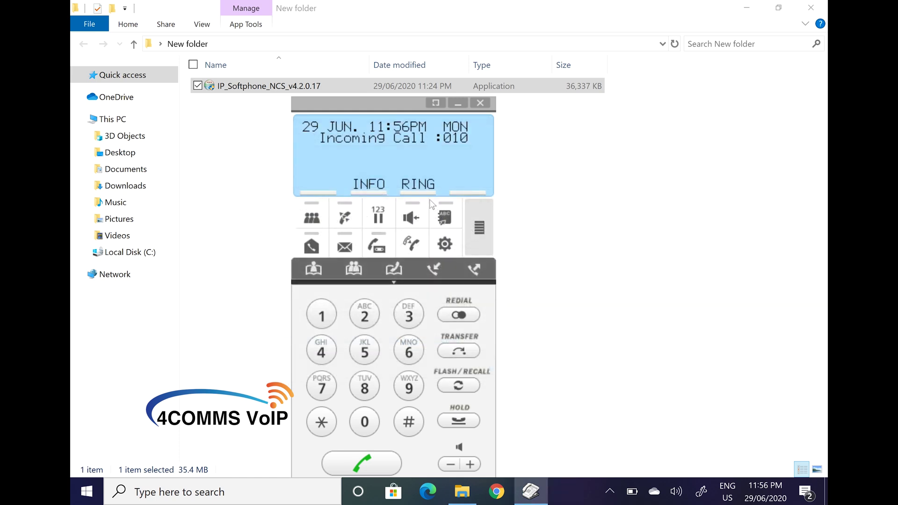
pyautogui.moveTo(378, 106); pyautogui.dragTo(386, 45)
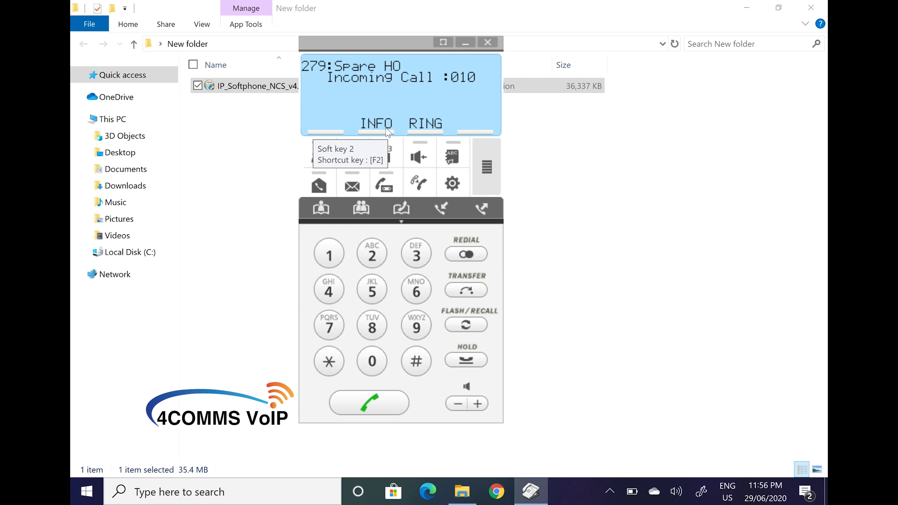
pyautogui.click(486, 174)
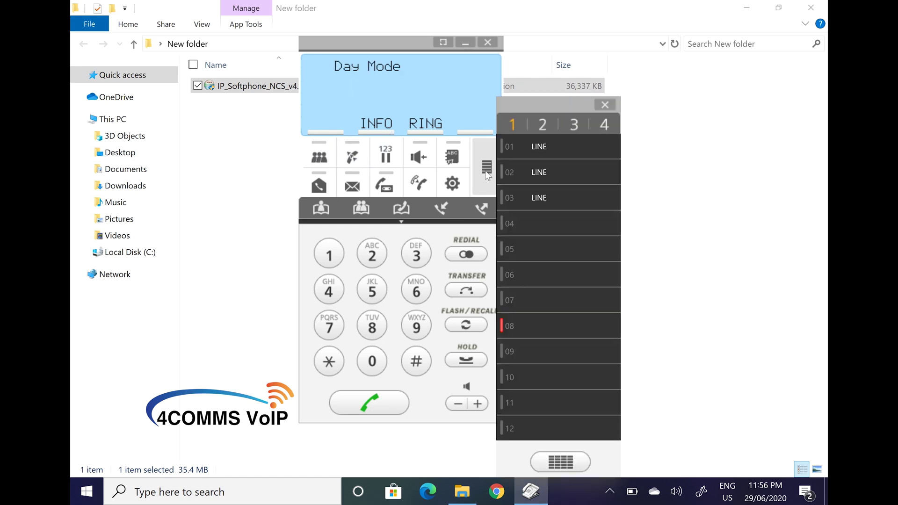
# Step: Widen the line-key panel and test line 01 by seizing it and hanging up
pyautogui.click(561, 461)
pyautogui.moveTo(672, 110); pyautogui.dragTo(363, 40)
pyautogui.click(276, 80)
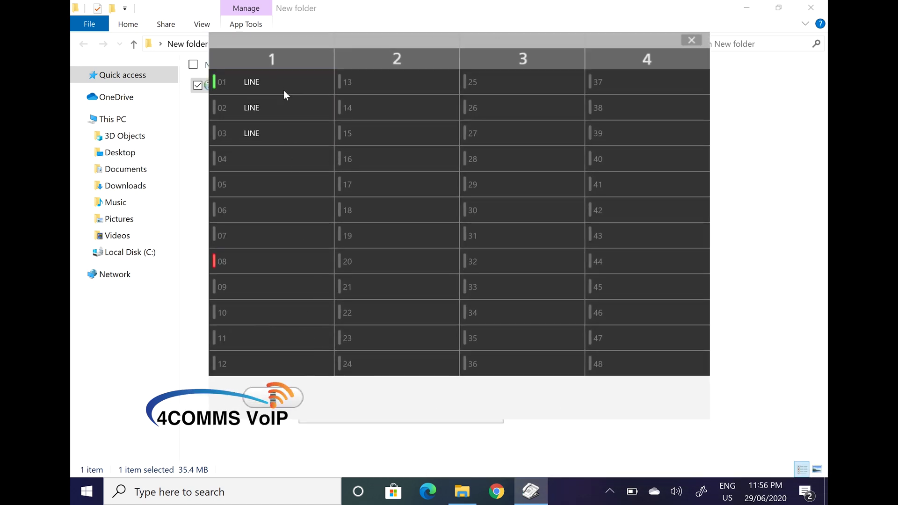
pyautogui.moveTo(365, 43); pyautogui.dragTo(552, 38)
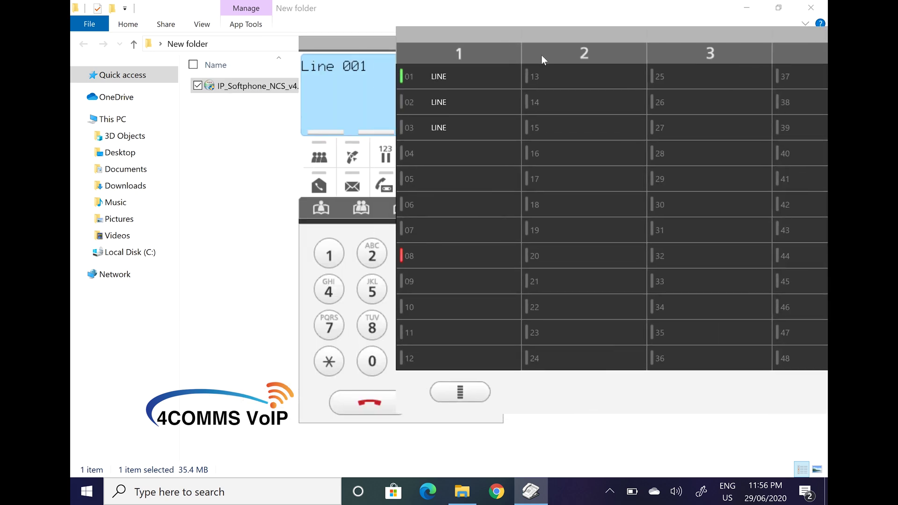
pyautogui.click(371, 403)
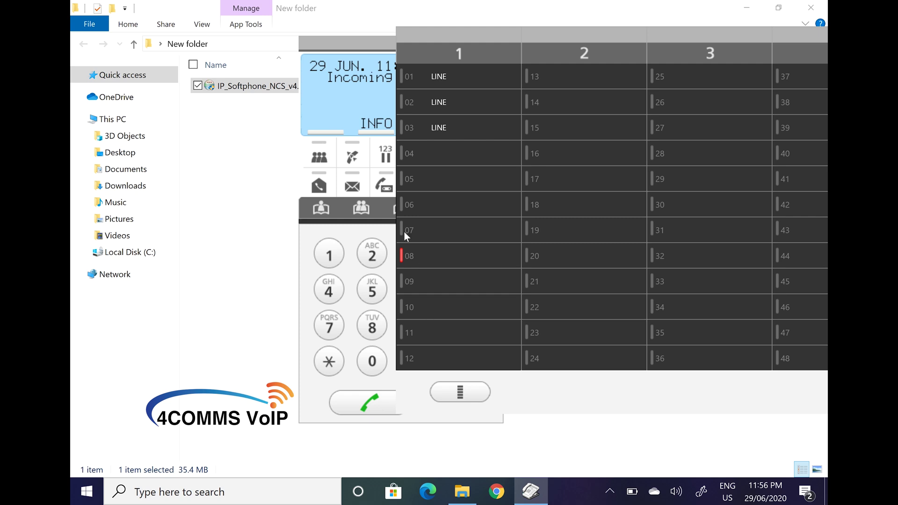
# Step: Collapse and close the line-key panel, then centre the softphone on screen
pyautogui.moveTo(384, 47); pyautogui.dragTo(208, 37)
pyautogui.moveTo(475, 39); pyautogui.dragTo(406, 41)
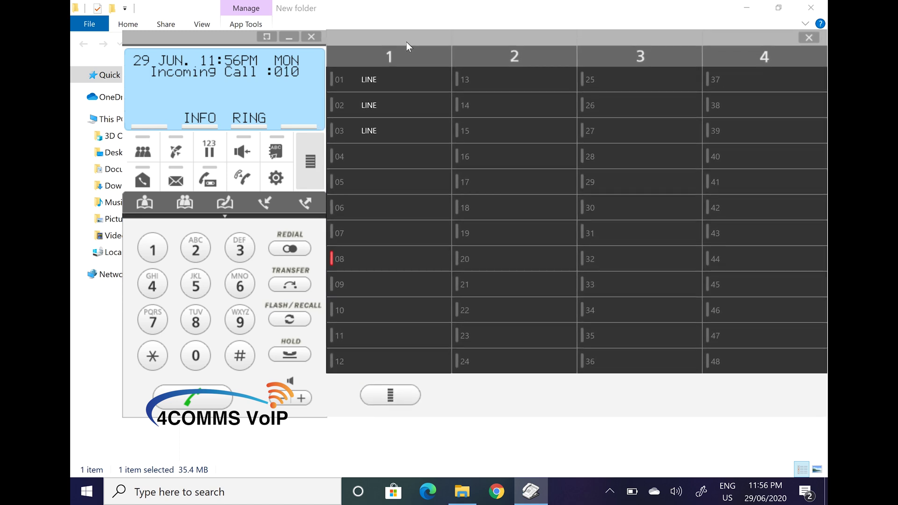
pyautogui.click(390, 396)
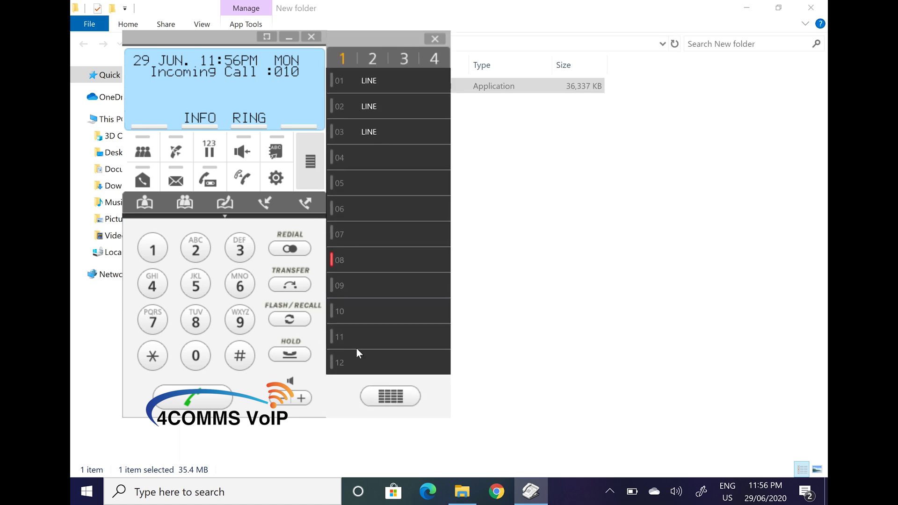
pyautogui.click(308, 169)
pyautogui.moveTo(237, 38); pyautogui.dragTo(389, 33)
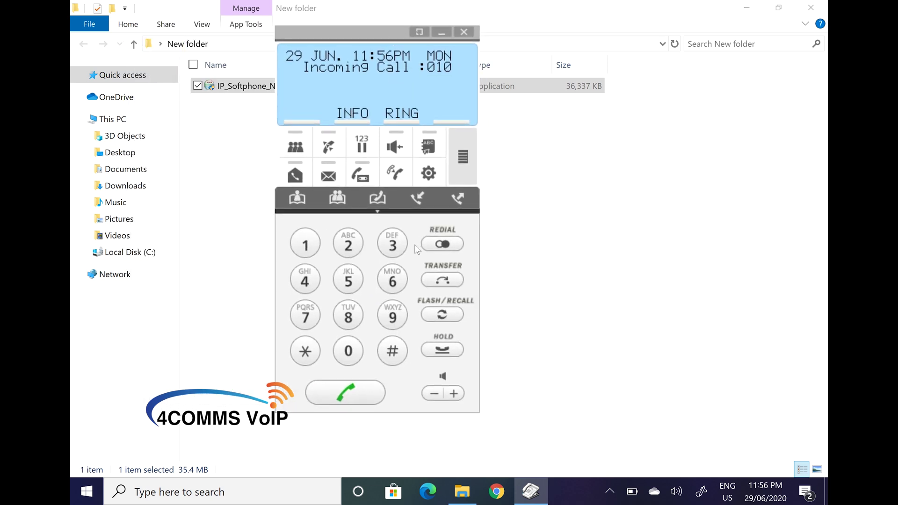
pyautogui.click(375, 391)
pyautogui.click(374, 397)
pyautogui.click(374, 396)
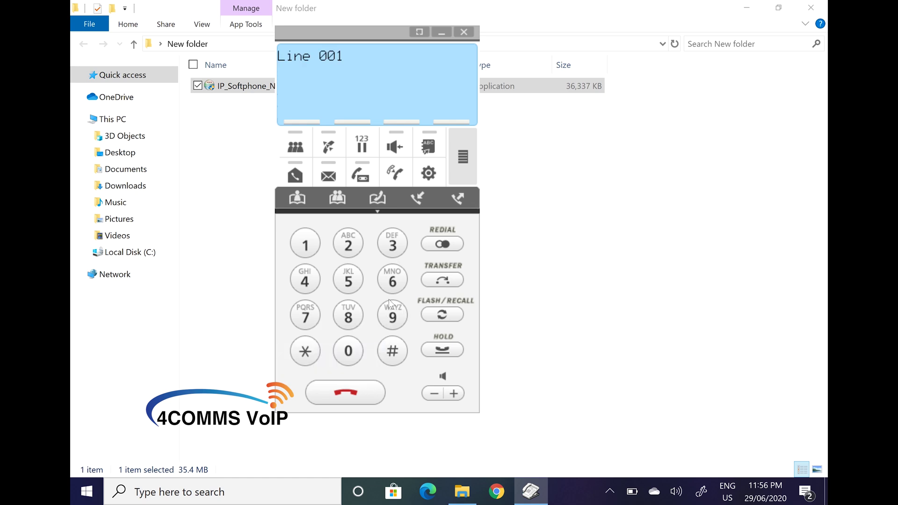
pyautogui.click(366, 397)
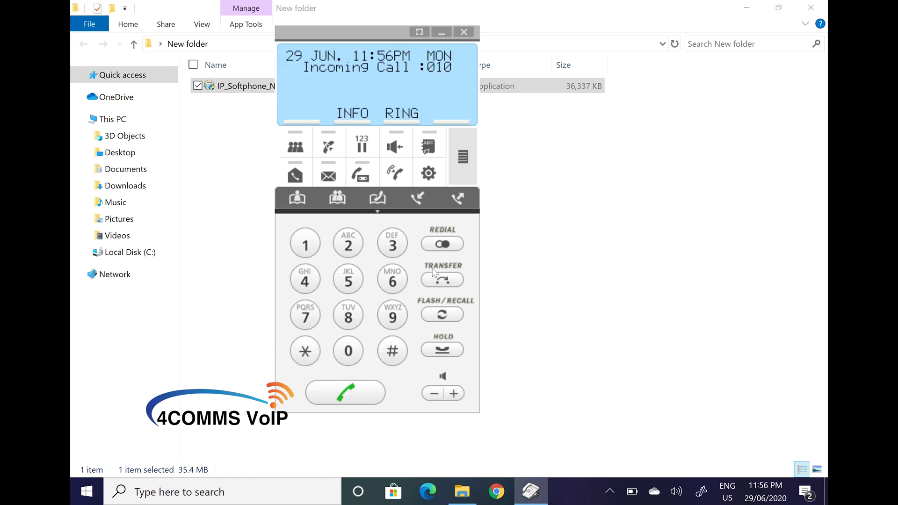
pyautogui.click(418, 198)
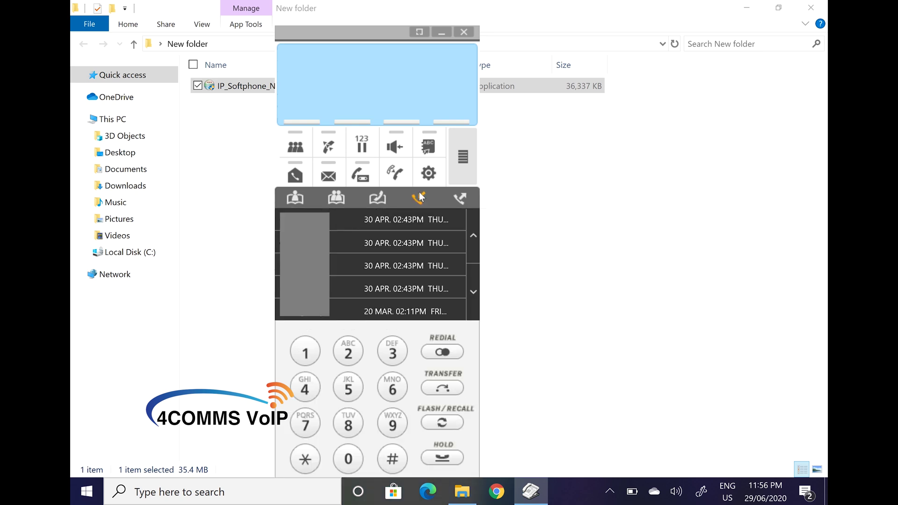
pyautogui.click(459, 198)
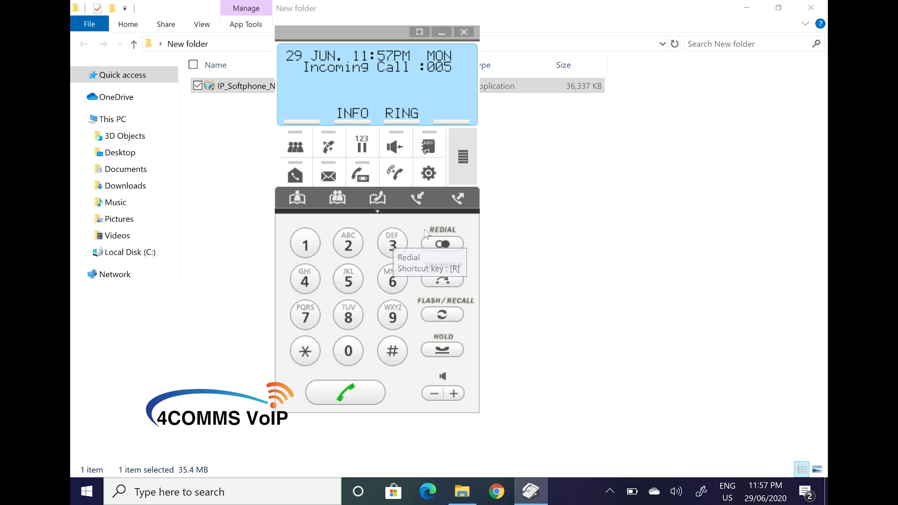
pyautogui.click(381, 198)
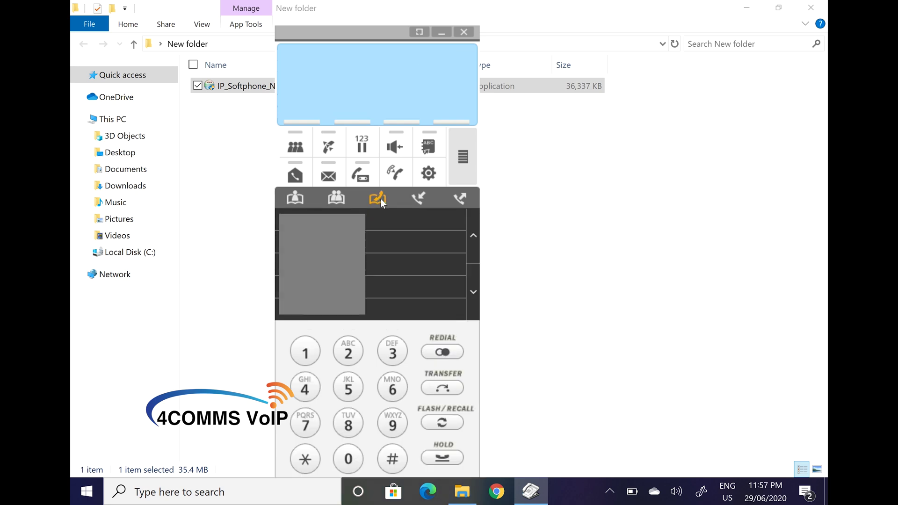
pyautogui.click(343, 197)
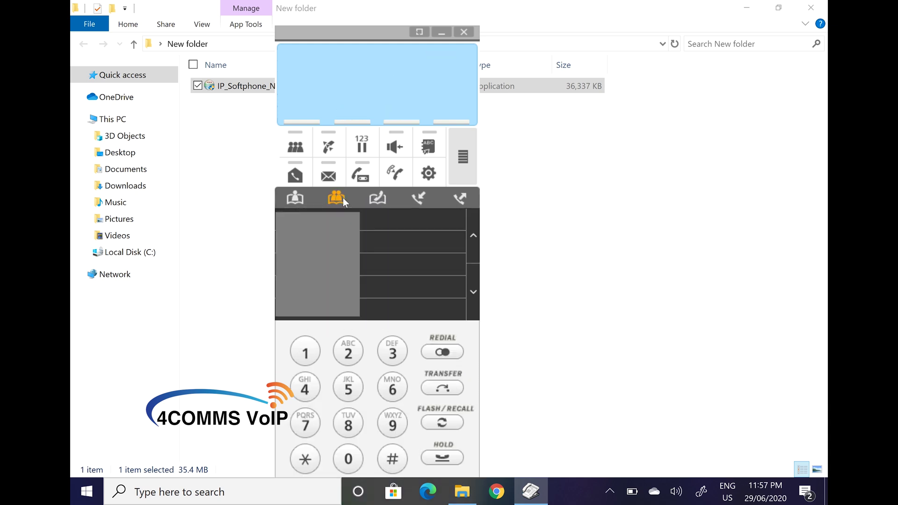
pyautogui.click(304, 196)
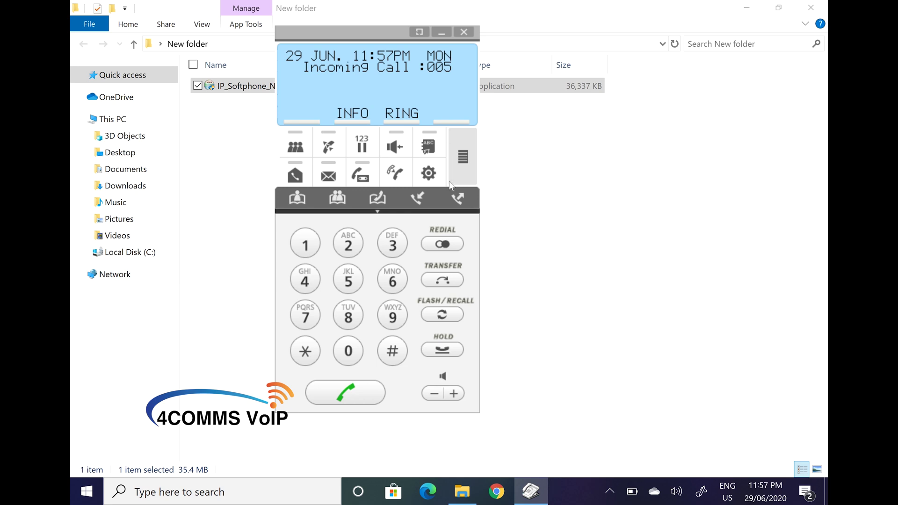
# Step: Open Notepad beside the softphone and type the 12-digit phone number
pyautogui.click(87, 495)
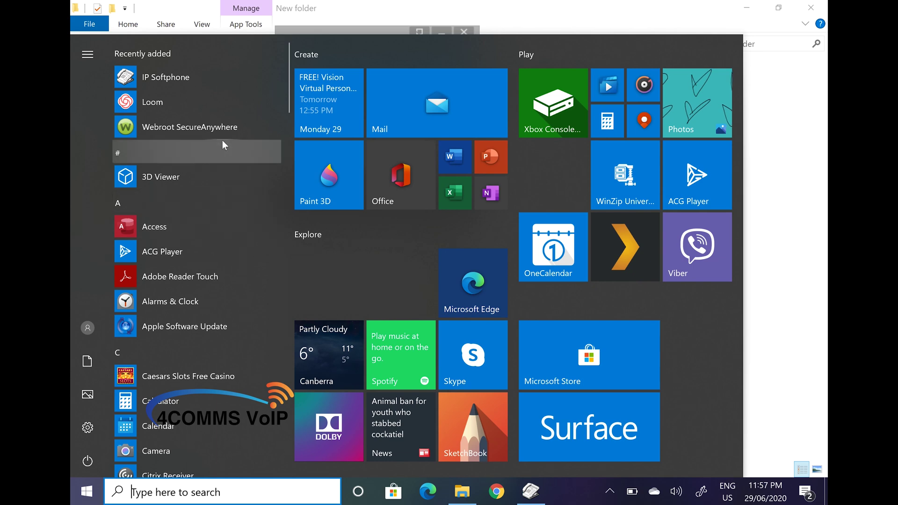
pyautogui.write('note')
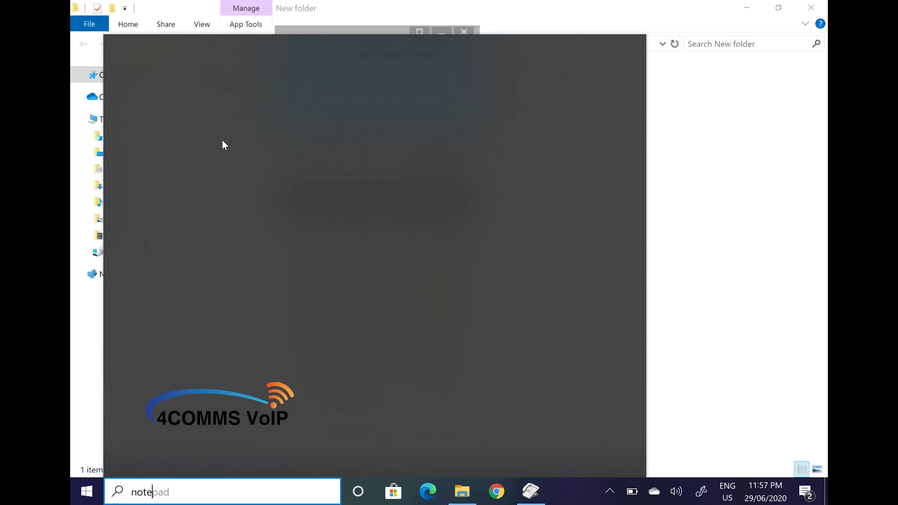
pyautogui.click(227, 125)
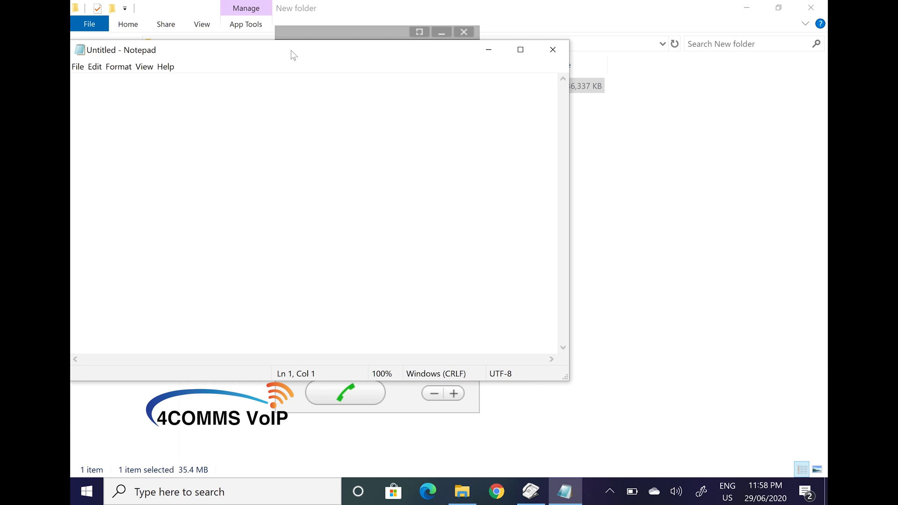
pyautogui.moveTo(293, 54); pyautogui.dragTo(540, 84)
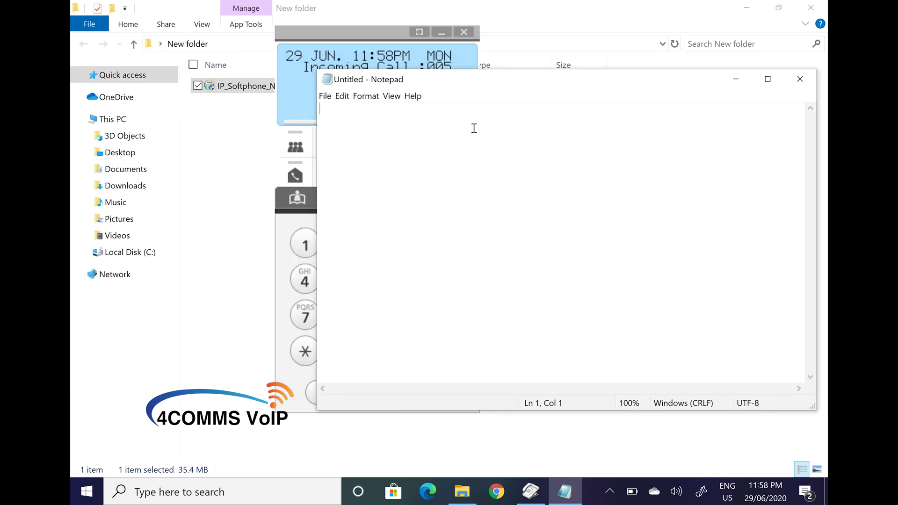
pyautogui.write('0')
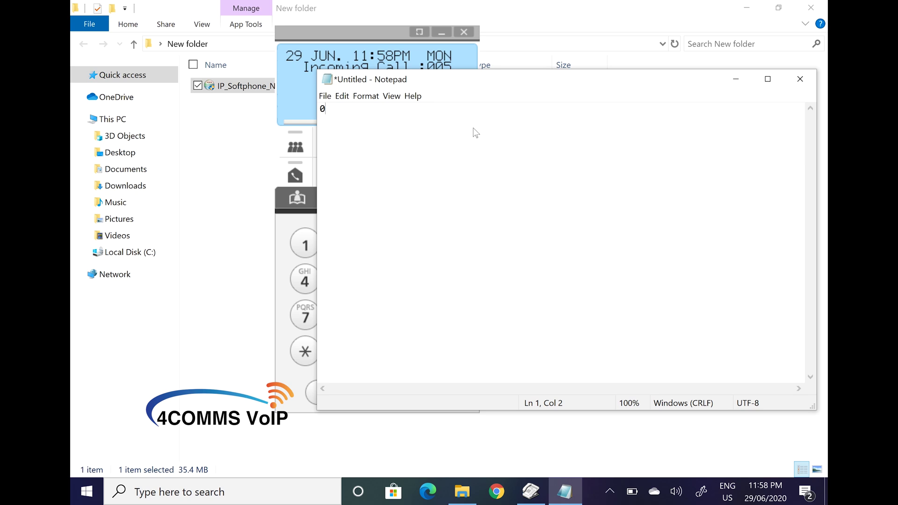
pyautogui.write('04000000000')
# Step: Copy the number from Notepad and bring the softphone back to the front
pyautogui.hotkey('ctrl', 'a')
pyautogui.hotkey('ctrl', 'x')
pyautogui.hotkey('ctrl', 'v')
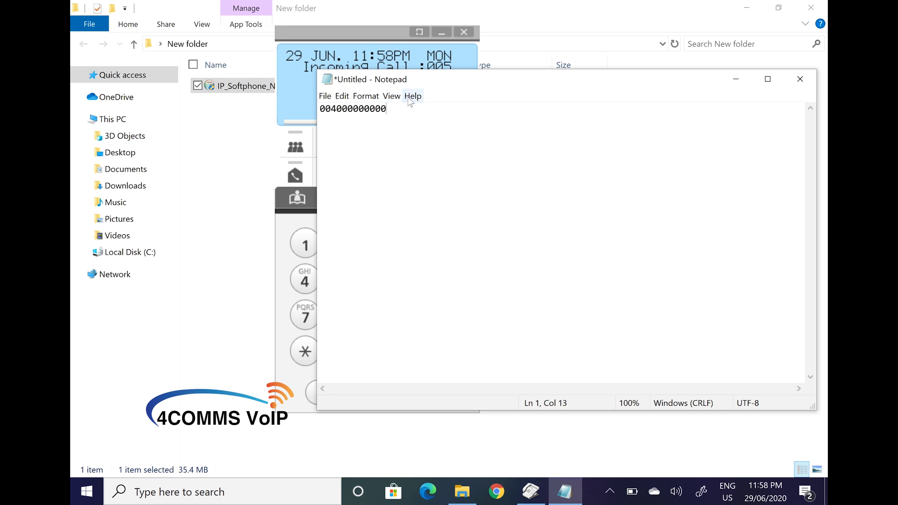
pyautogui.moveTo(387, 109); pyautogui.dragTo(322, 110)
pyautogui.rightClick(330, 108)
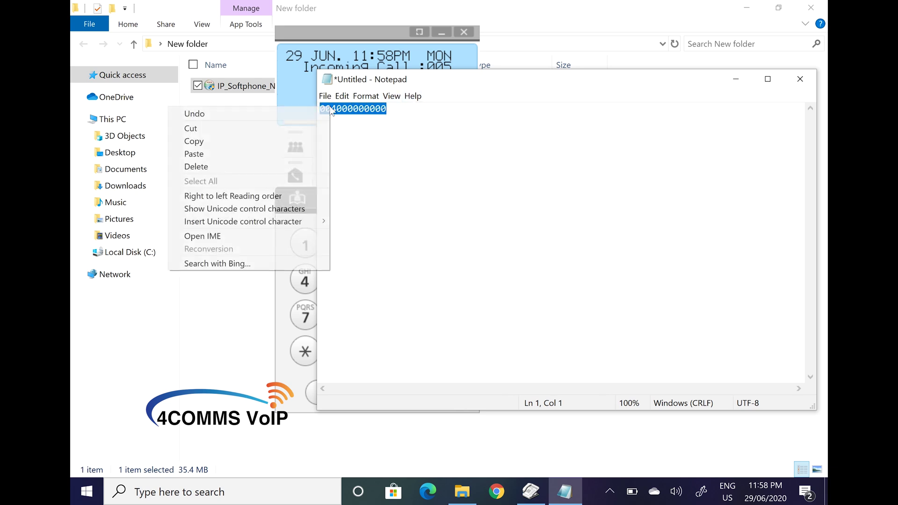
pyautogui.click(204, 146)
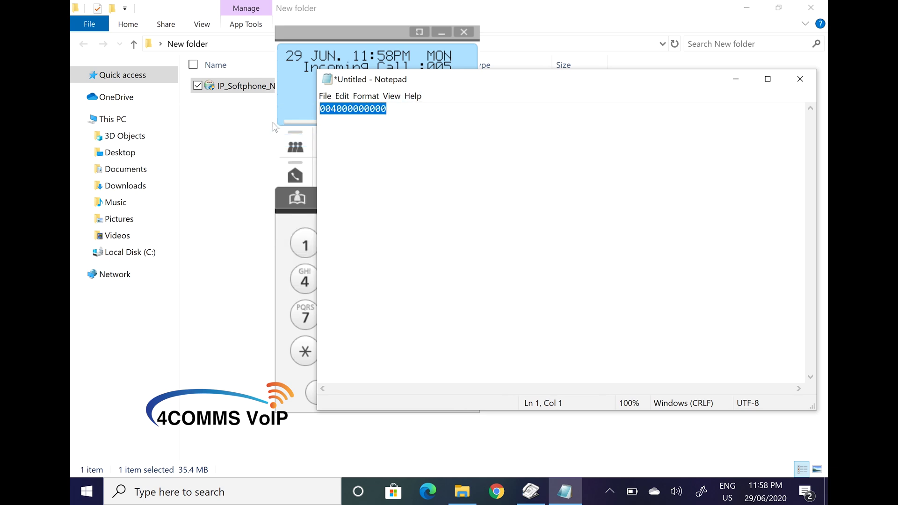
pyautogui.click(329, 32)
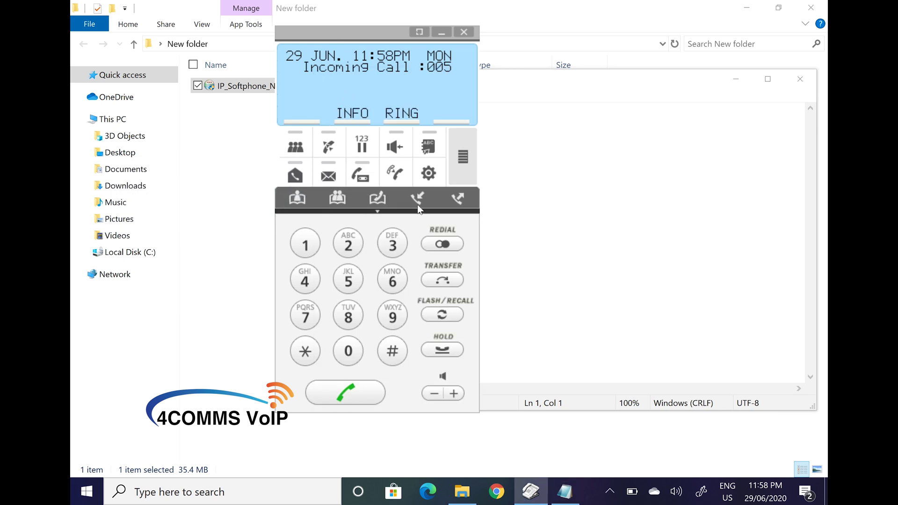
# Step: Start a Dial Paste with the copied number and change the prefix fields to 0 and 00011
pyautogui.click(394, 174)
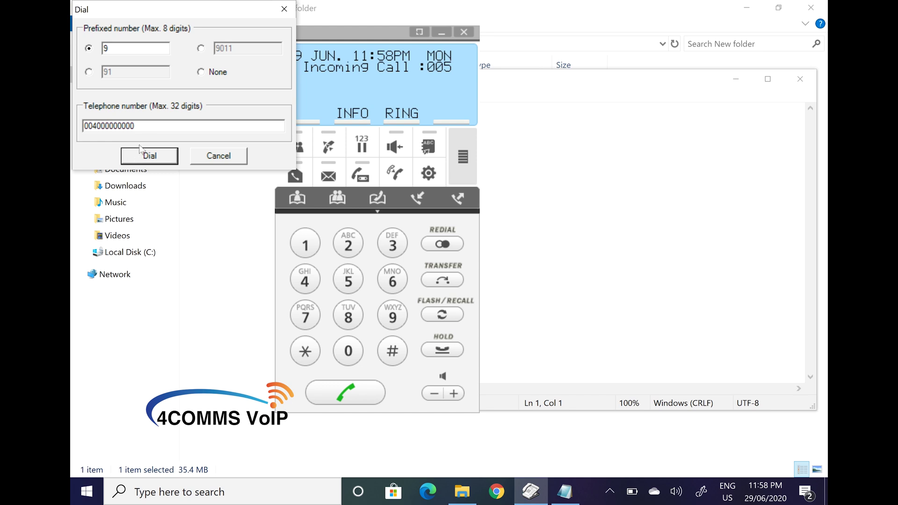
pyautogui.moveTo(121, 49); pyautogui.dragTo(74, 59)
pyautogui.write('0')
pyautogui.click(200, 49)
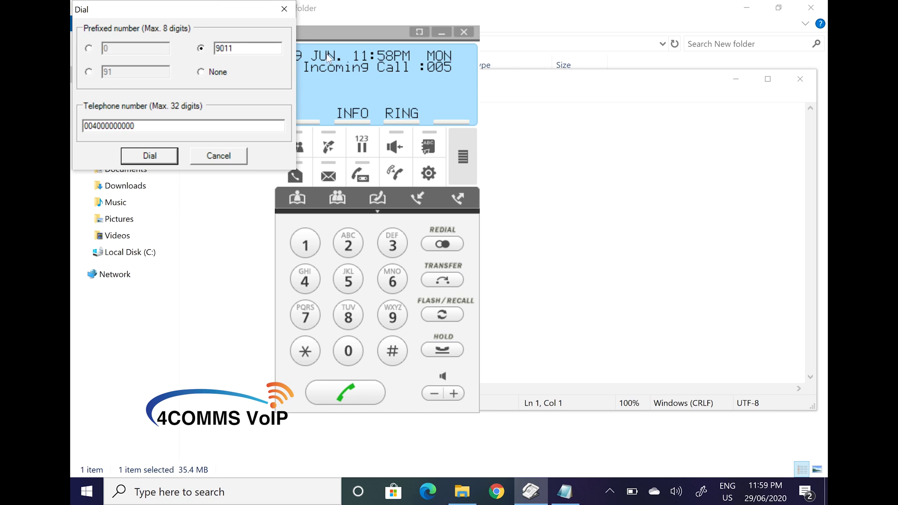
pyautogui.press('BackSpace')
pyautogui.write('0')
pyautogui.press('Right')
pyautogui.click(89, 48)
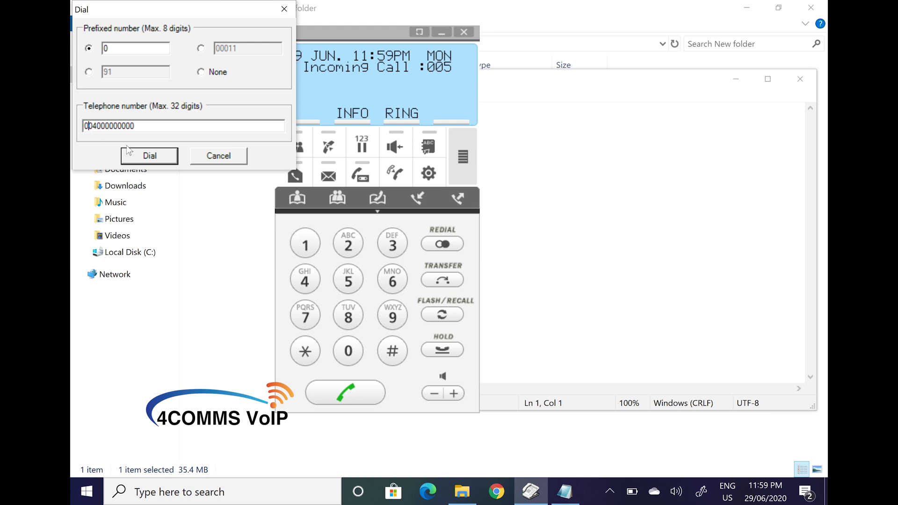
pyautogui.press('BackSpace')
pyautogui.click(149, 156)
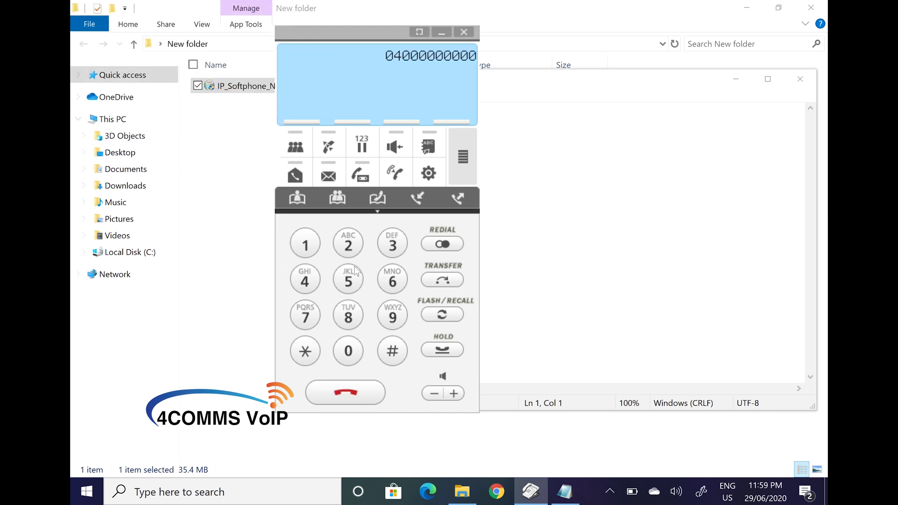